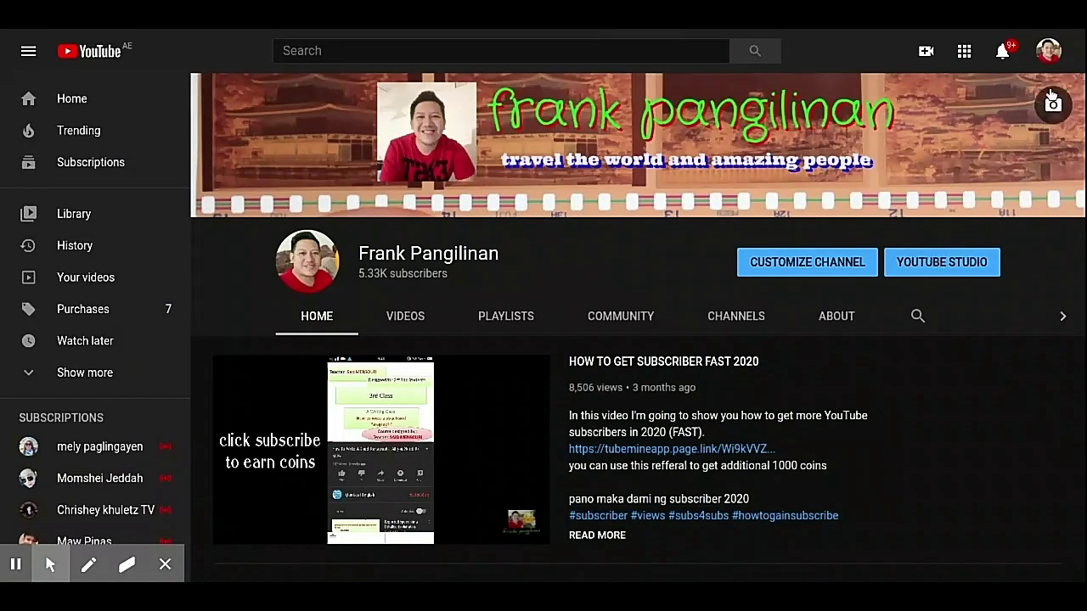
Open YouTube Studio from the profile avatar's account menu
click(1049, 61)
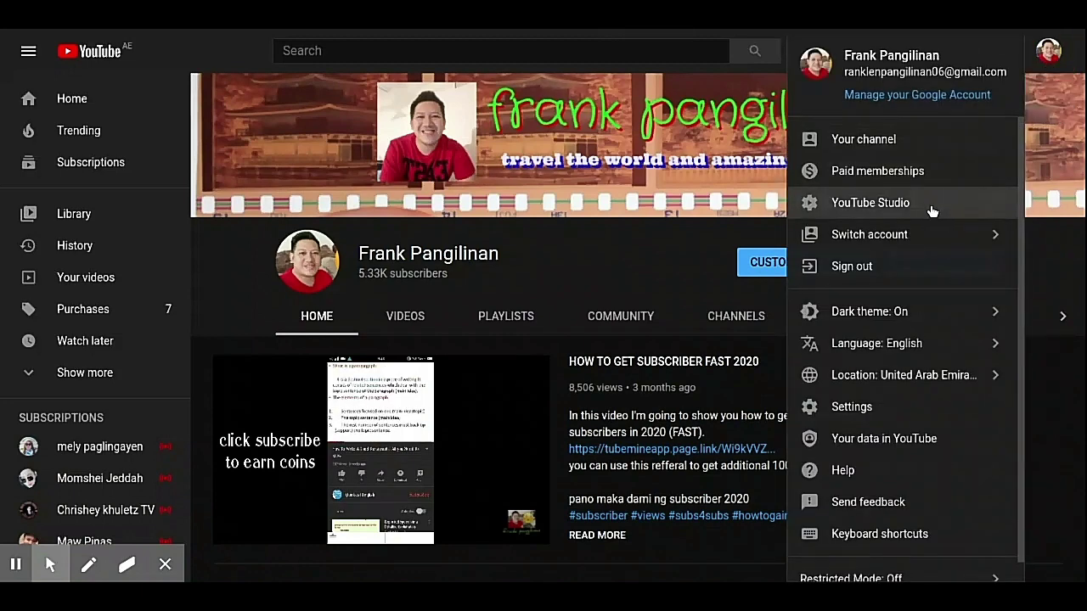
click(931, 209)
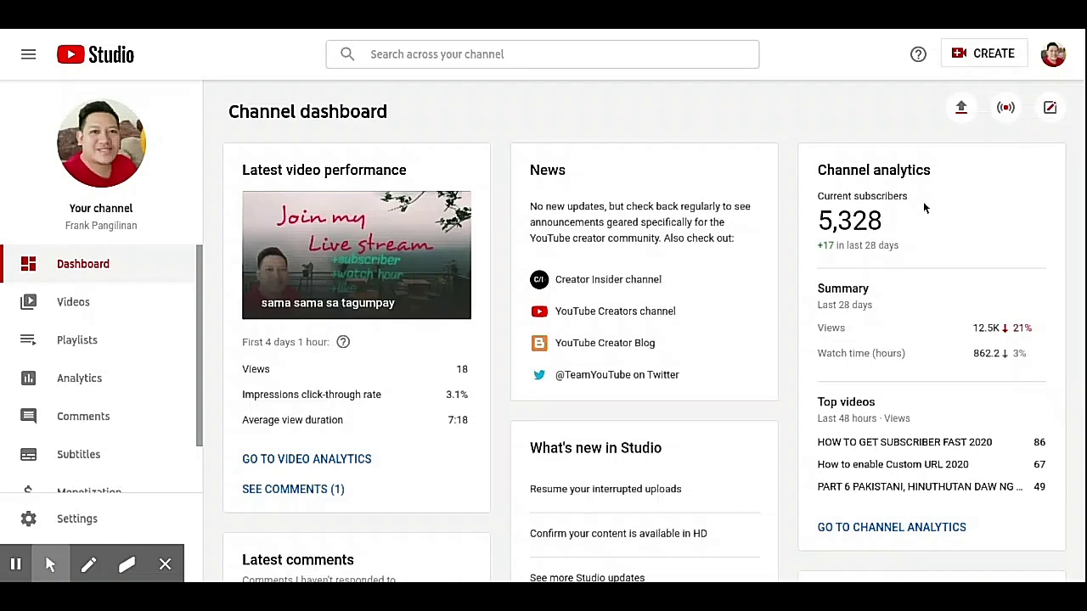
Go from the Channel dashboard to the Videos section in the sidebar
click(79, 308)
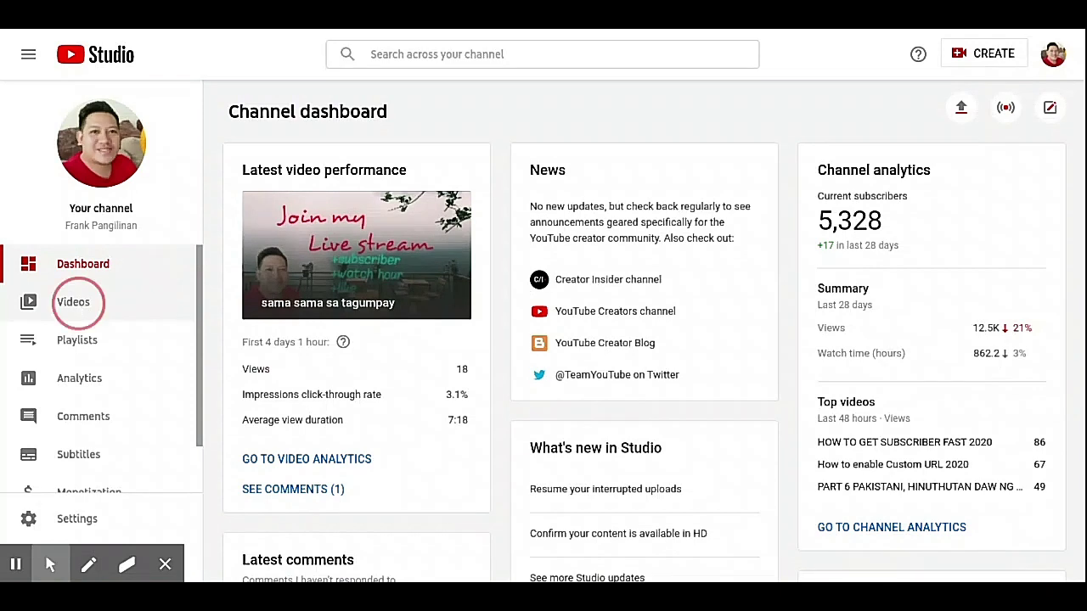
Open the Video details editor for 'How to enable Custom URL 2020'
click(98, 304)
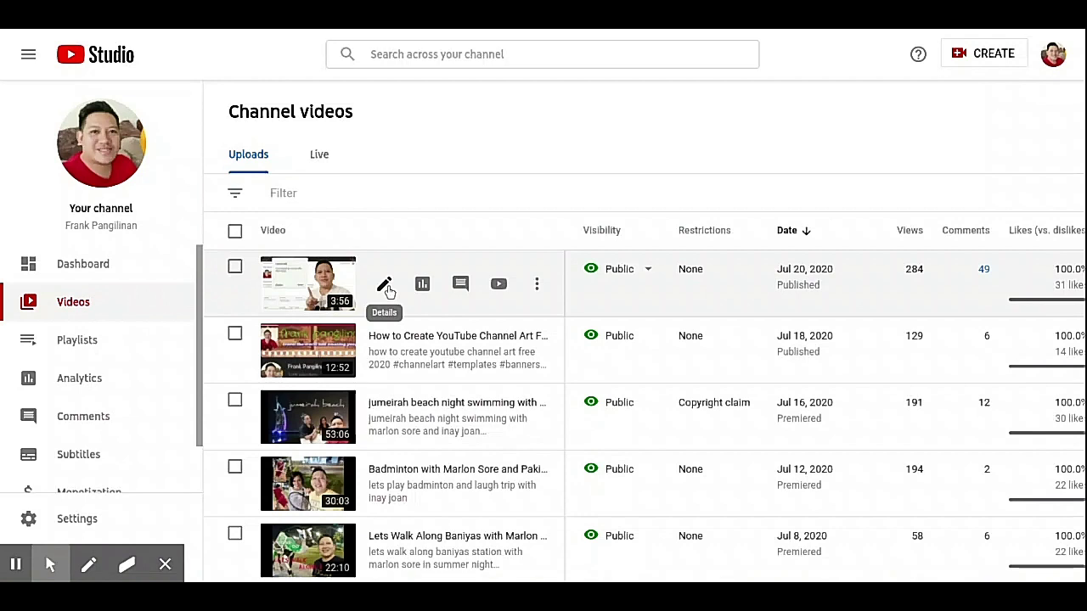
click(386, 290)
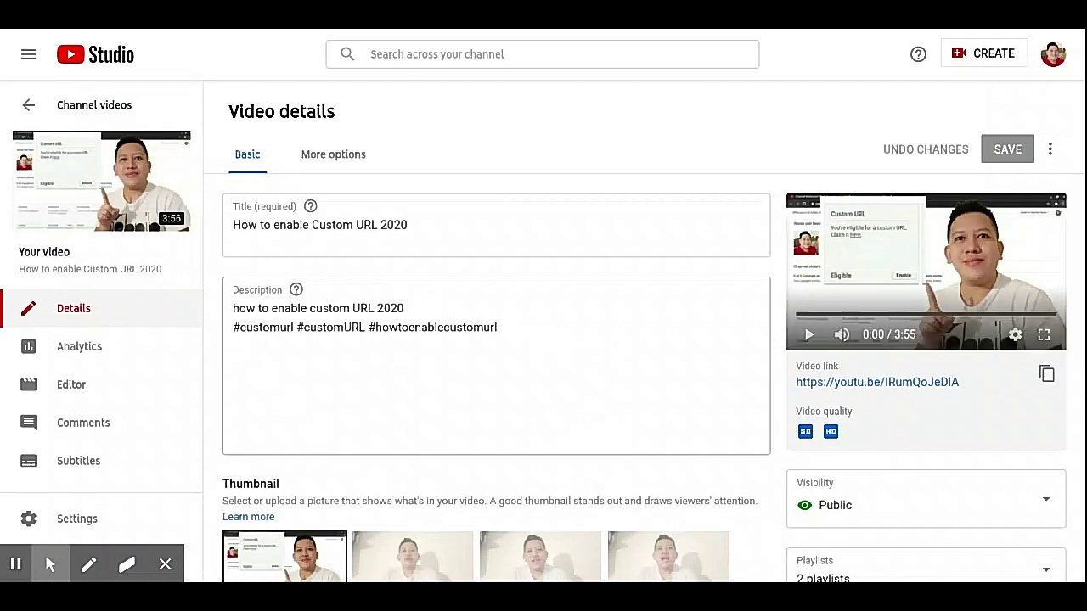
Append an @-mention of the creator's own channel to the end of the video title
click(508, 331)
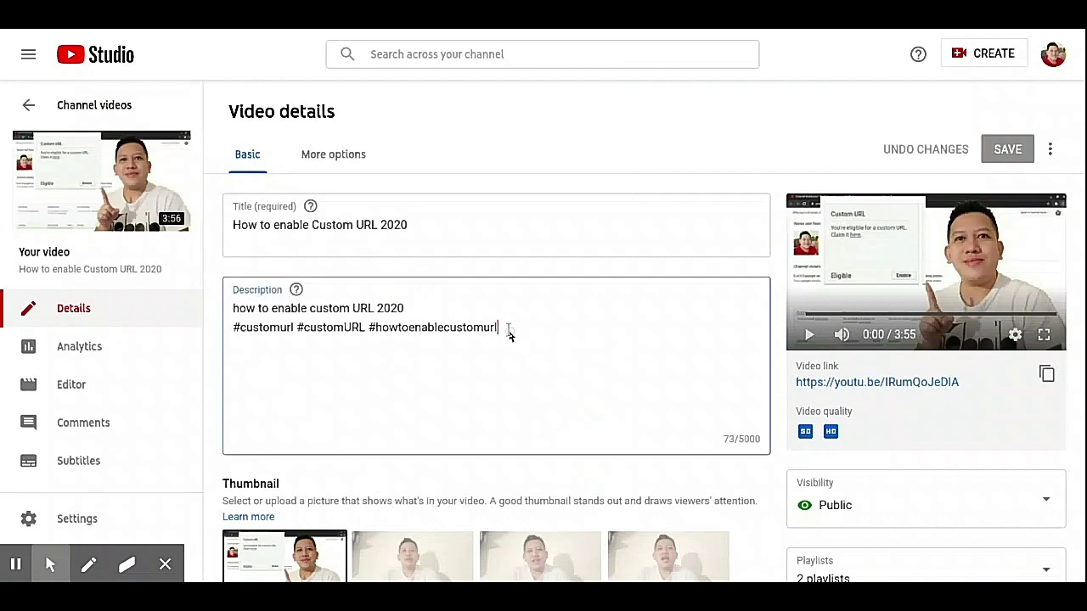
click(558, 235)
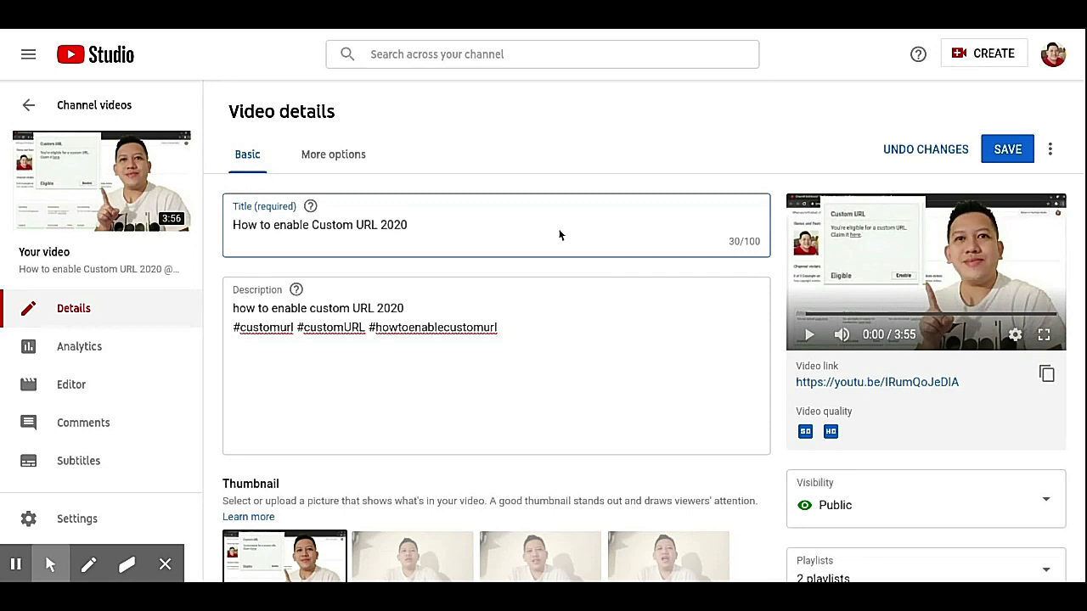
text(@)
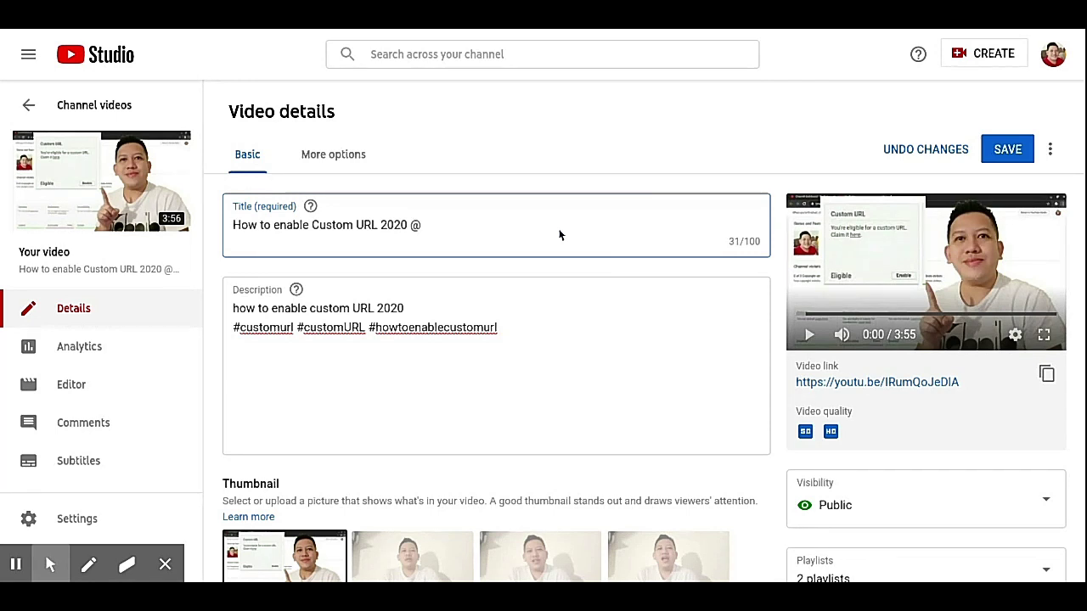
text(fra)
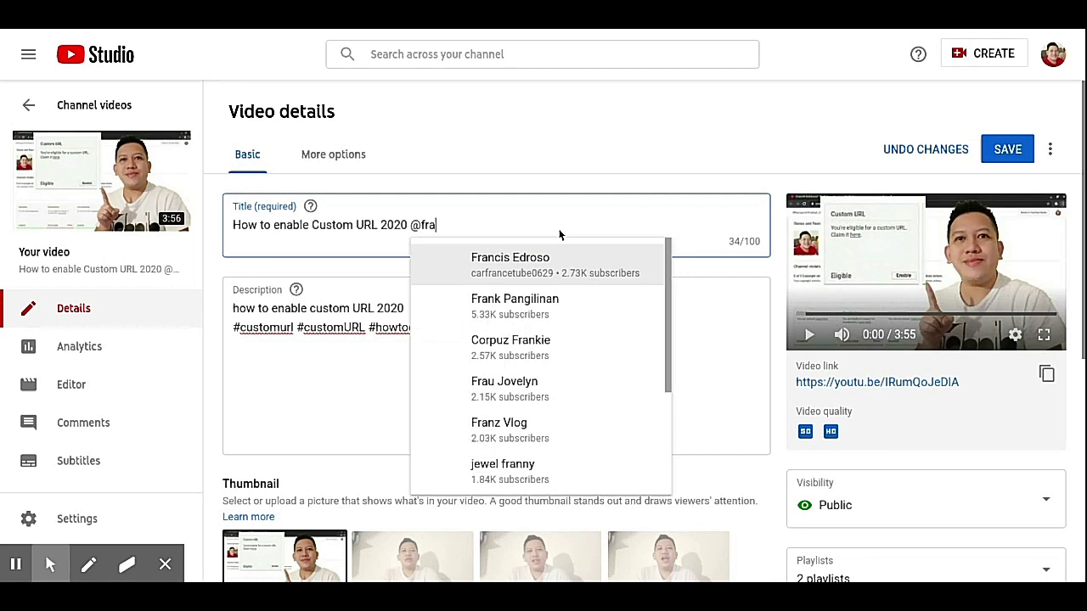
text(nk)
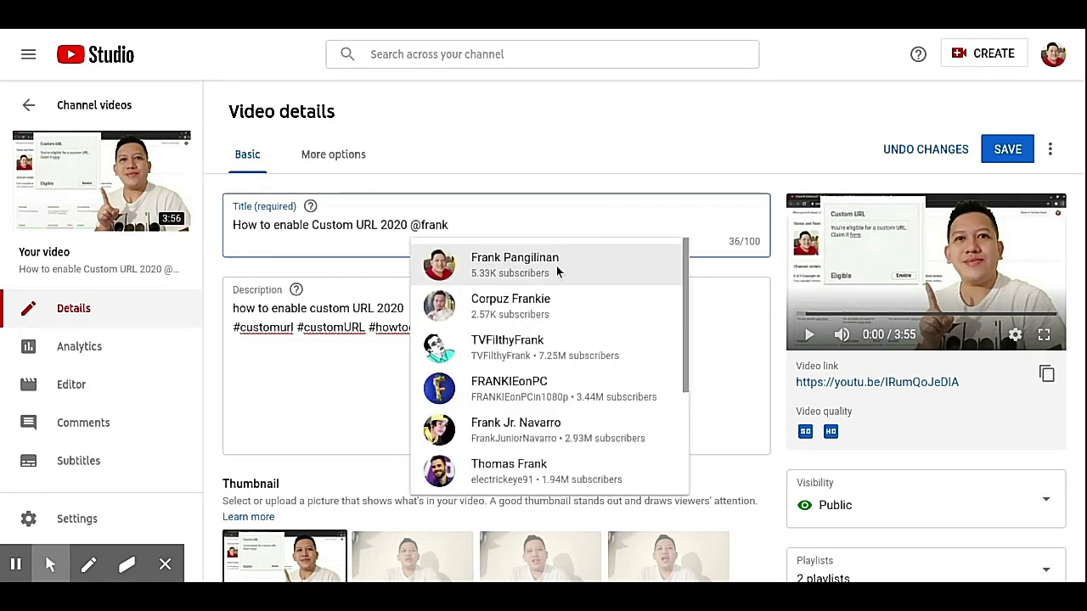
click(501, 267)
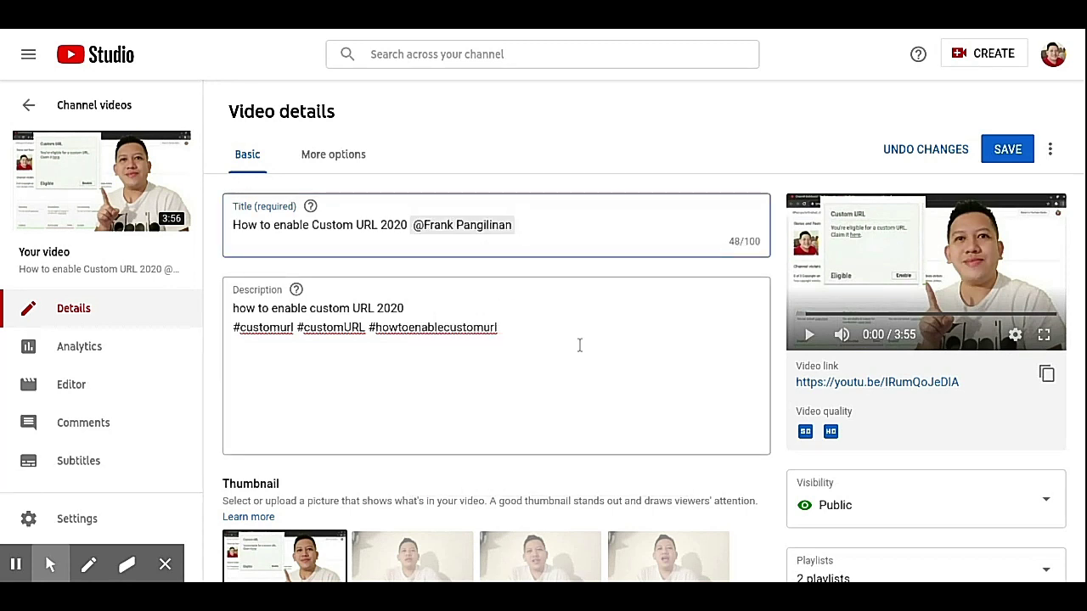
On a new description line, @-mention the creator's own channel and a second creator's channel
click(579, 344)
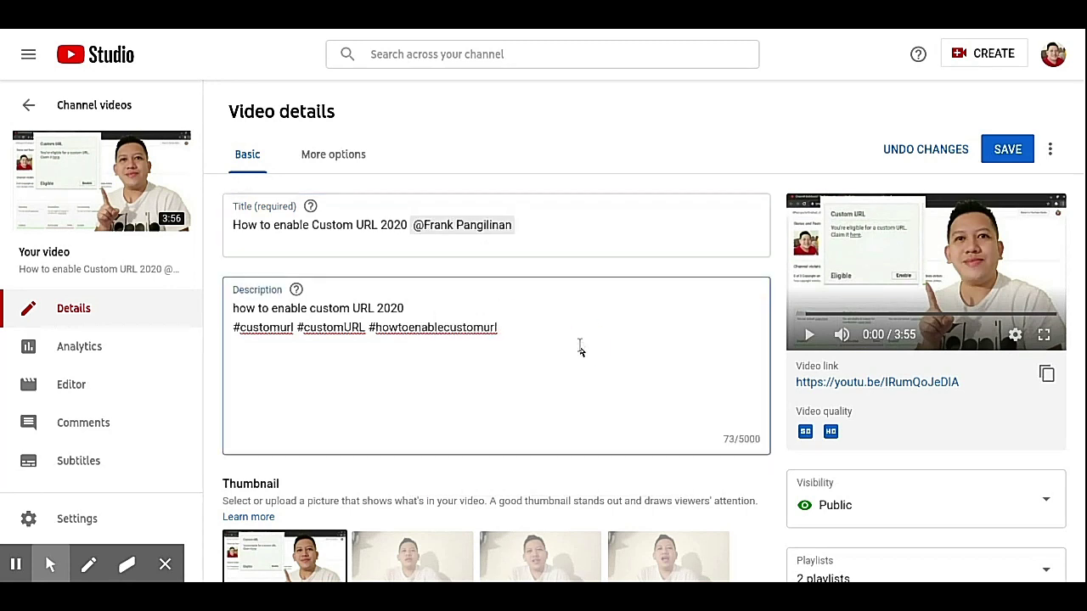
key(Return)
key(Return)
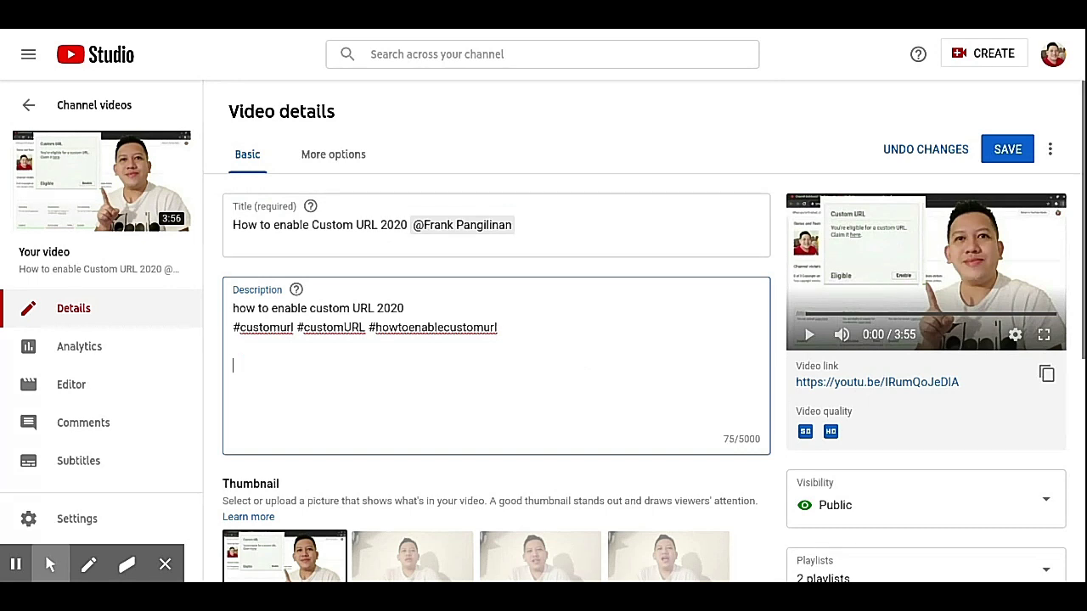
text(@)
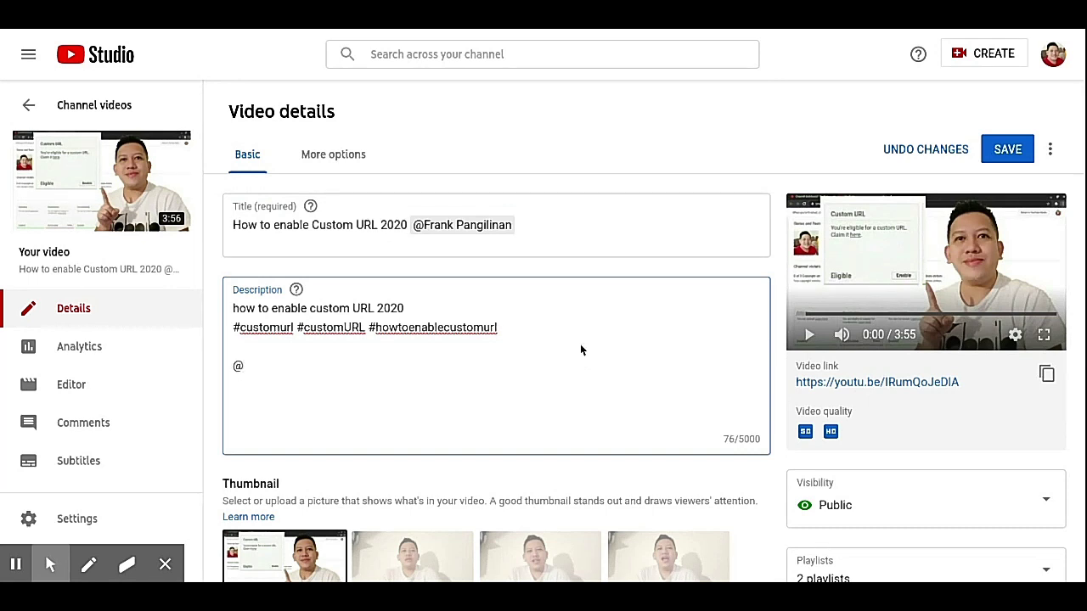
text(frank)
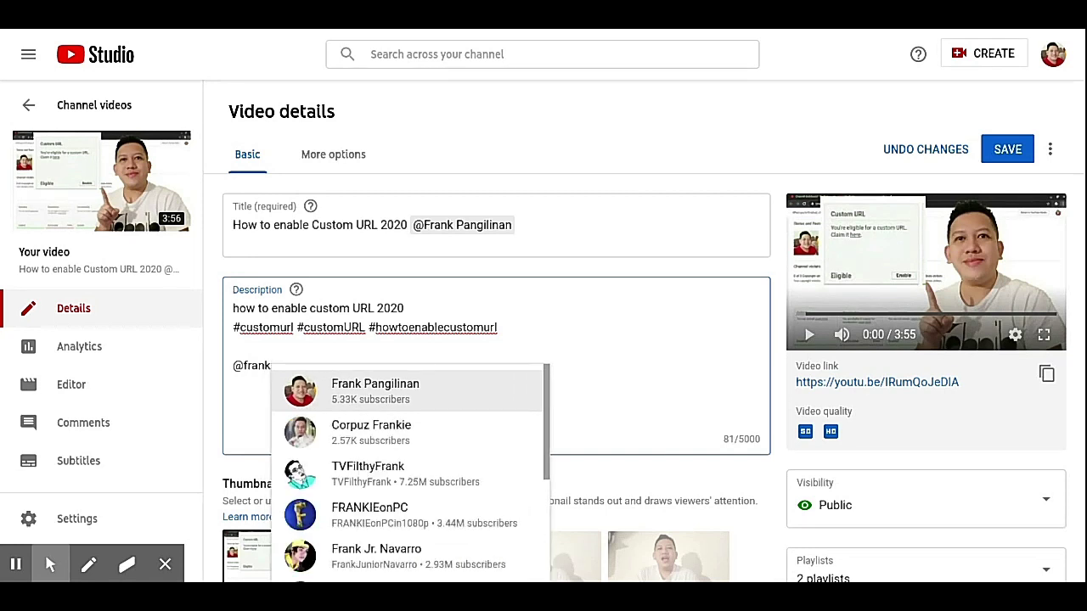
click(454, 393)
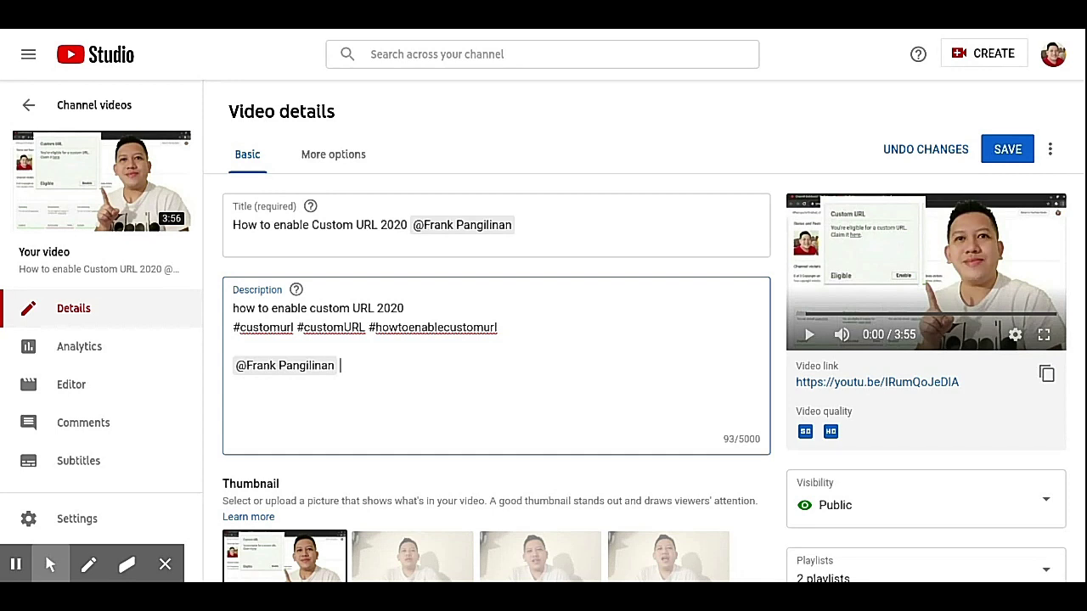
text(@marlon)
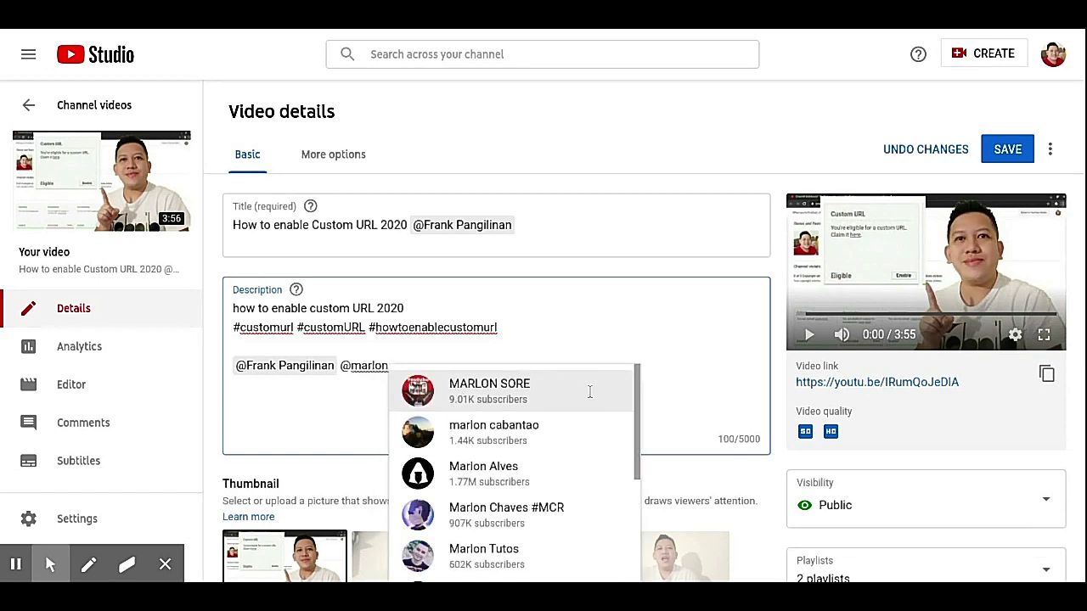
click(559, 393)
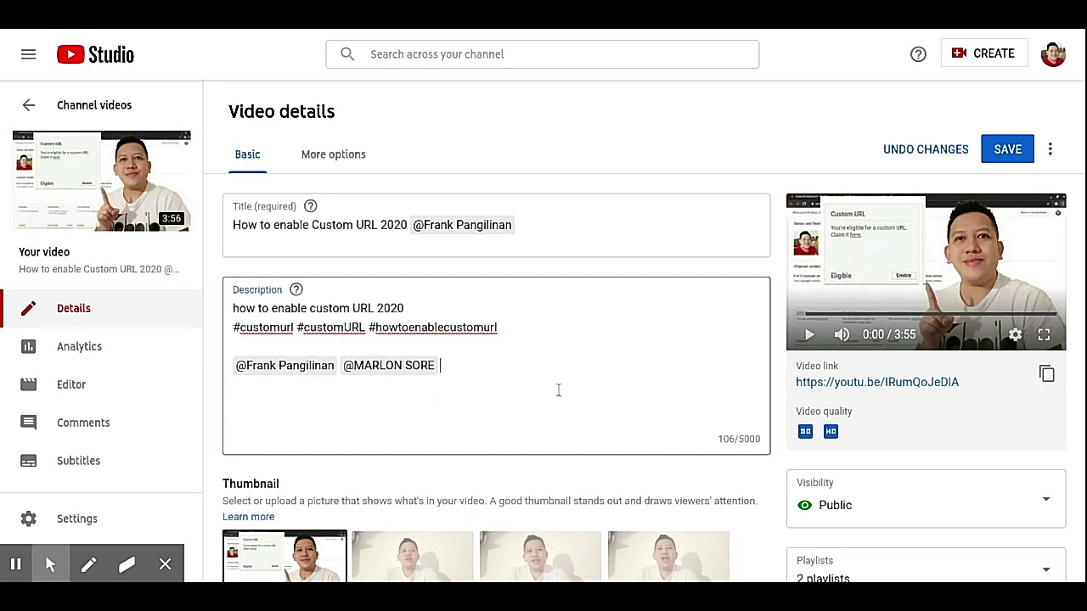
Add @-mentions of ENGKANTADANG IGAT and service massage to the description's mention line
text(@engka)
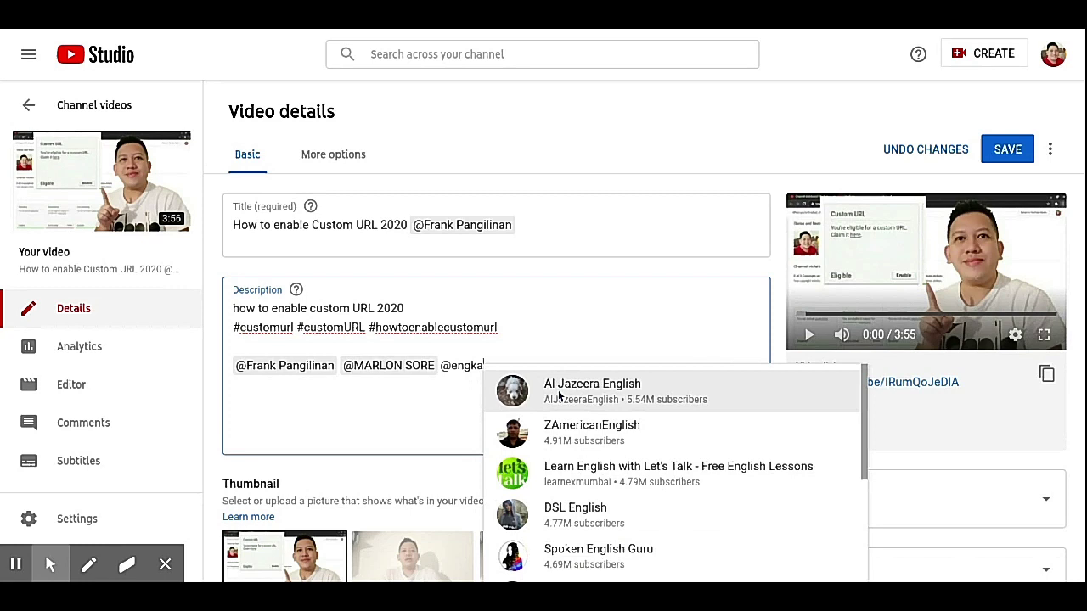
text(n)
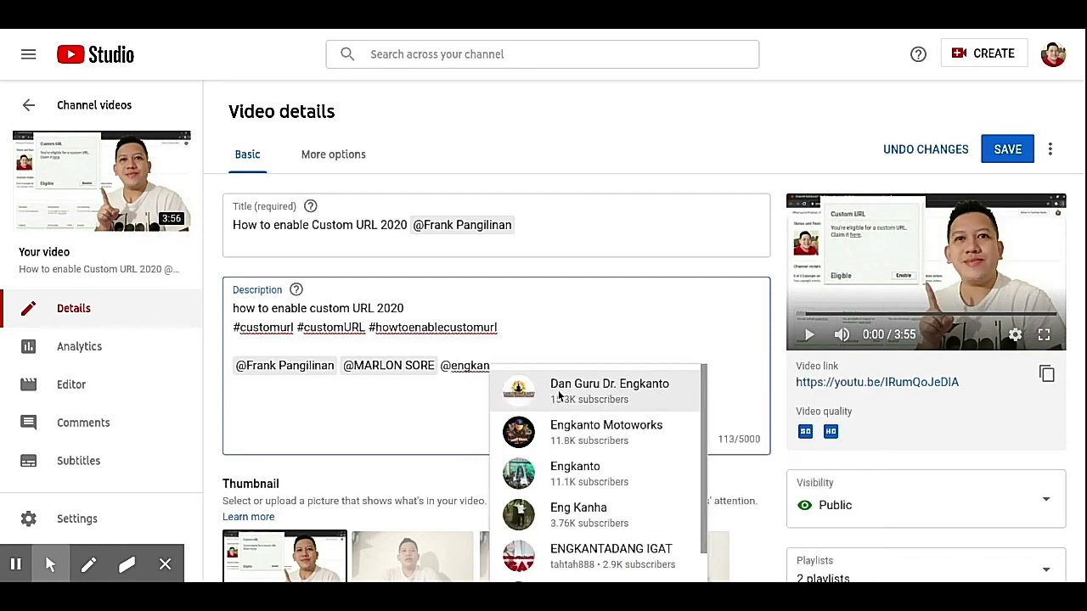
text(yada)
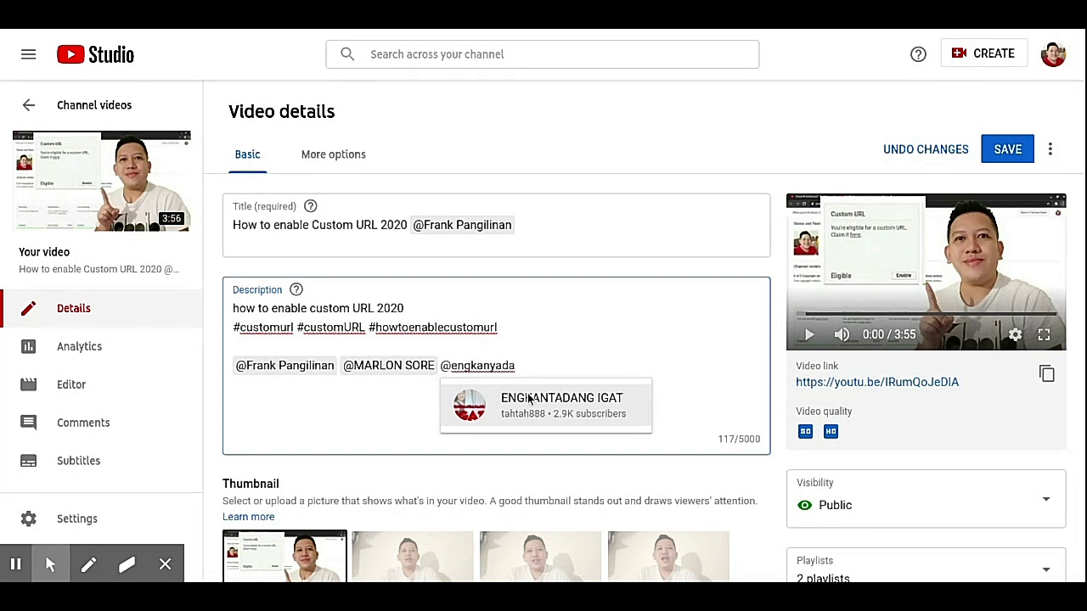
click(530, 399)
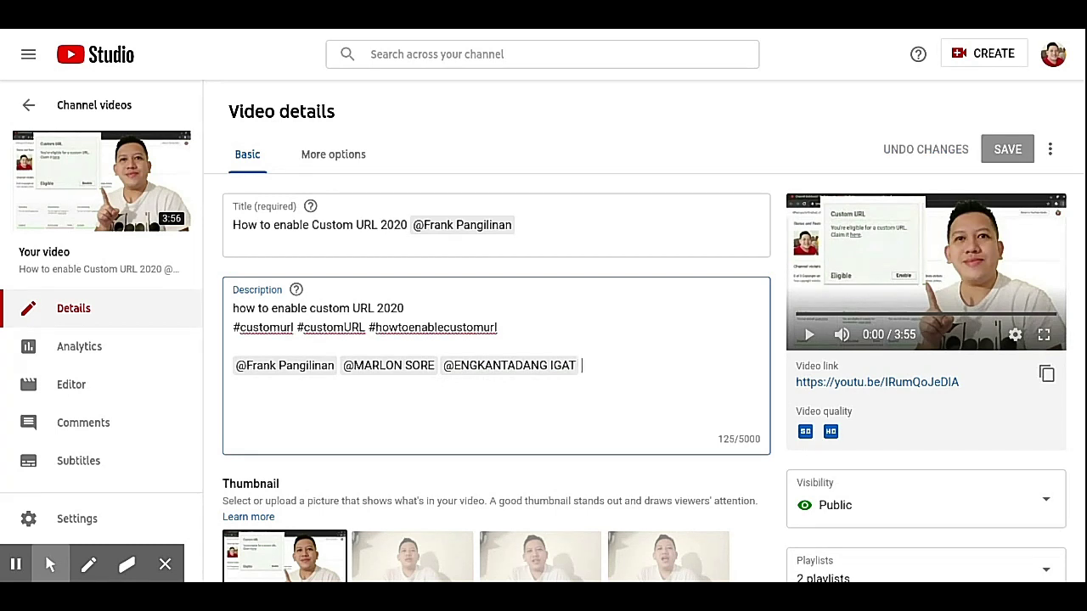
text(@)
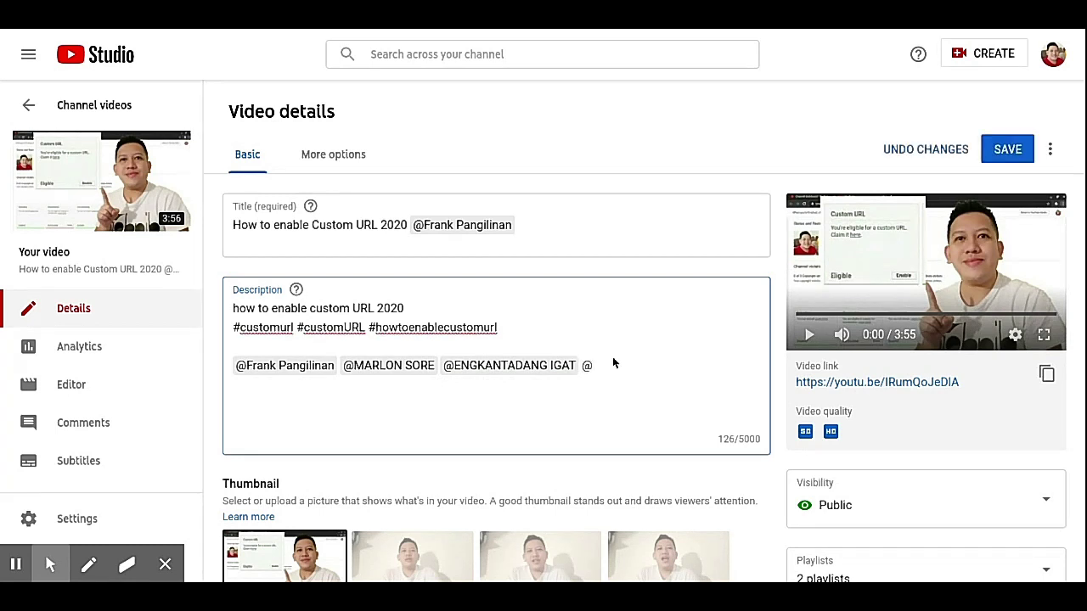
text(serv)
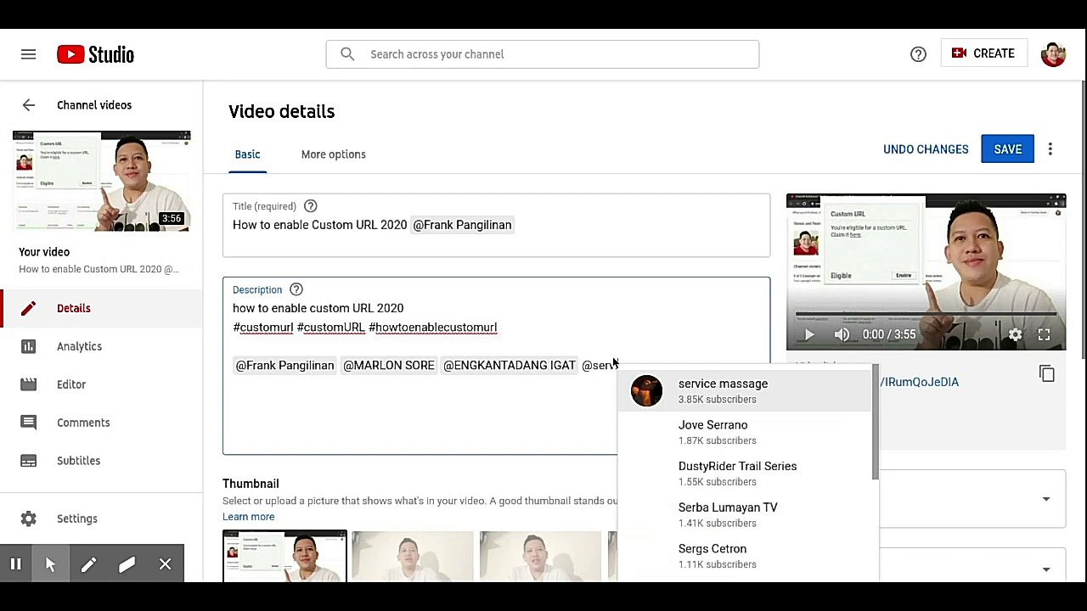
text(ice)
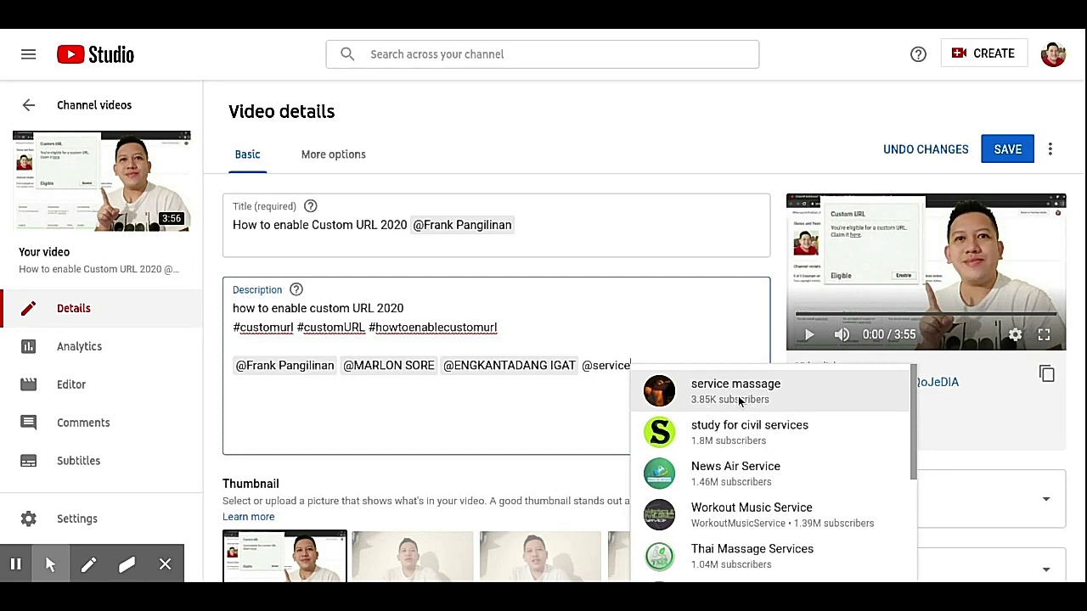
click(815, 384)
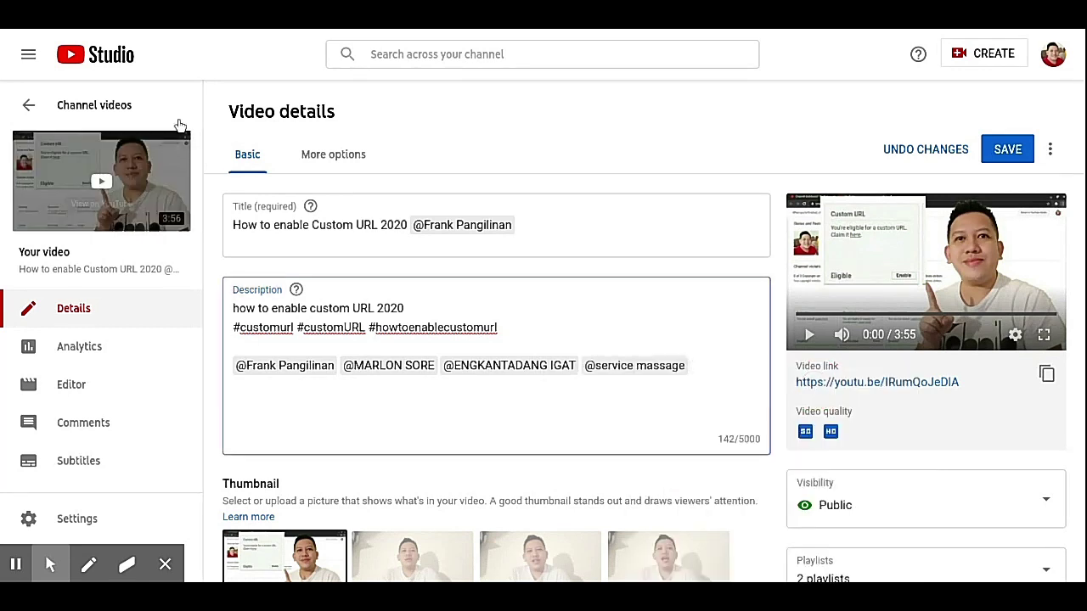
Save the edited video details and return to the Channel videos list
click(1008, 150)
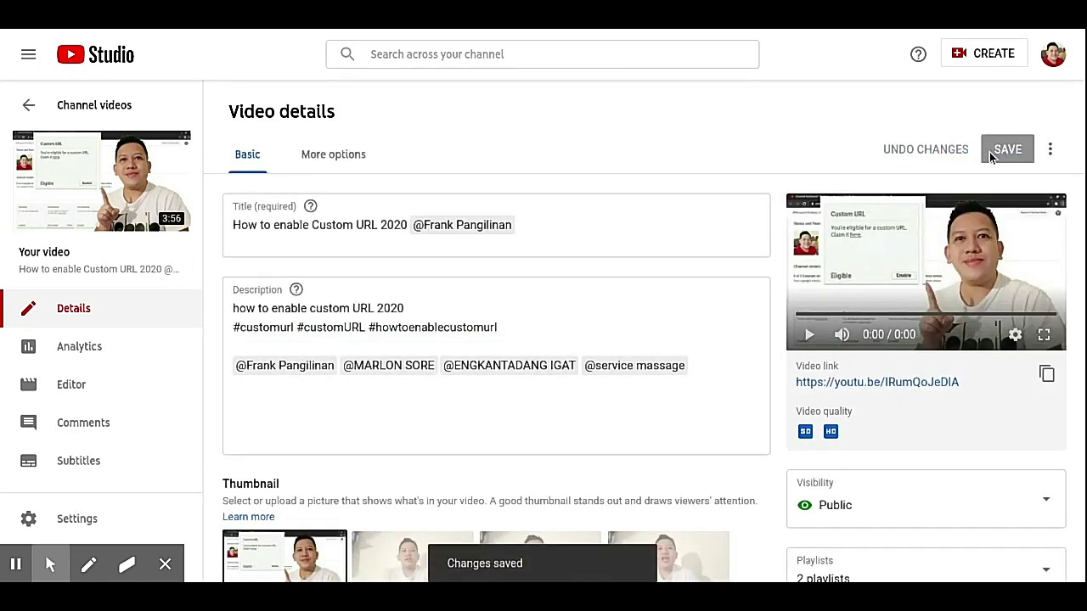
mouse_move(174, 205)
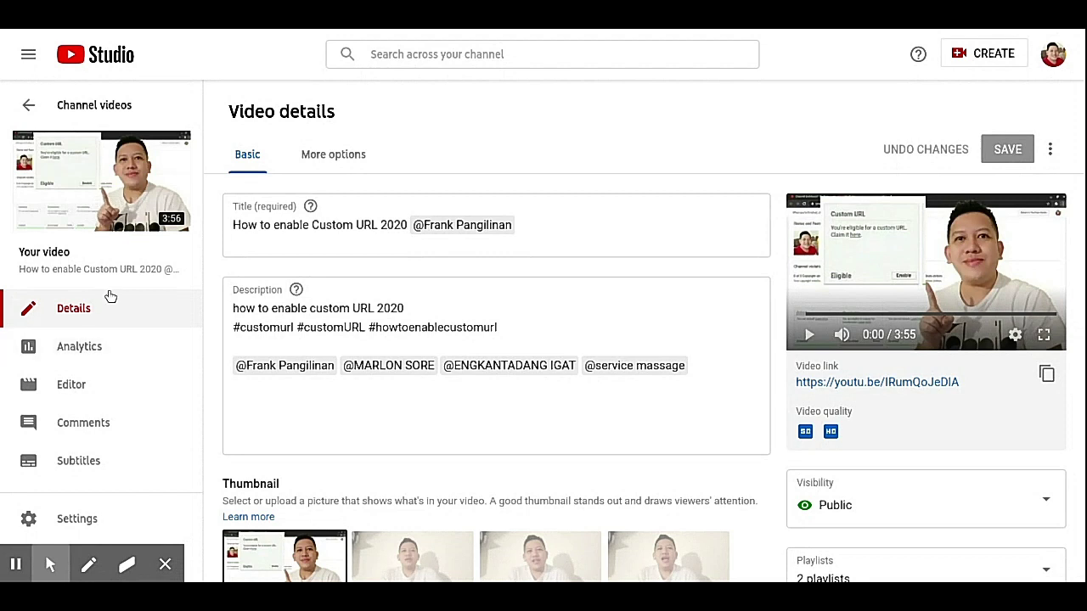
click(30, 118)
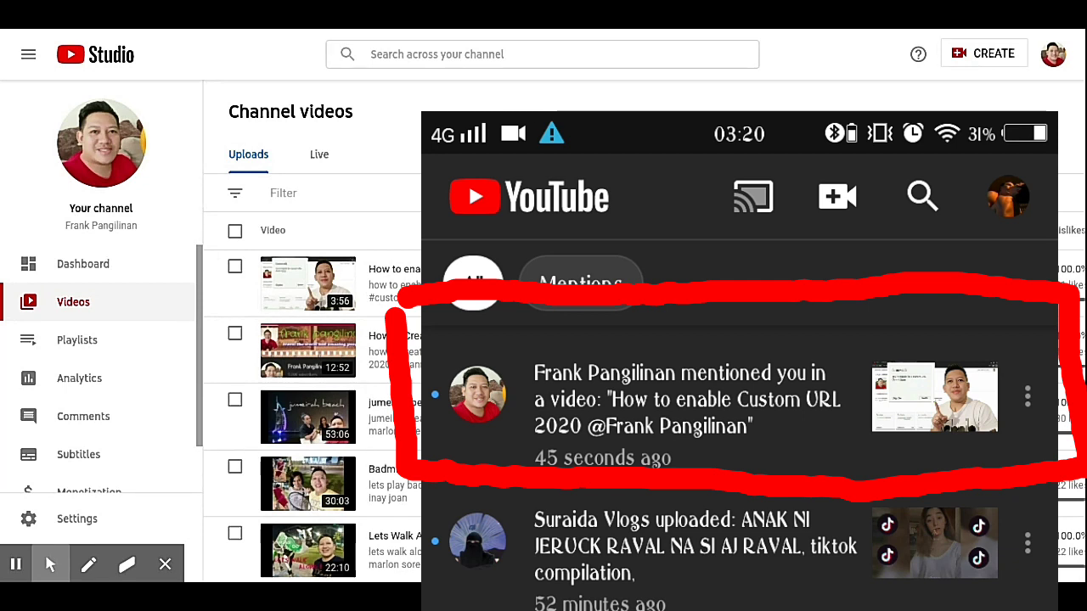
Filter the phone's YouTube notifications to Mentions to reveal the description mention
drag(785, 231, 645, 298)
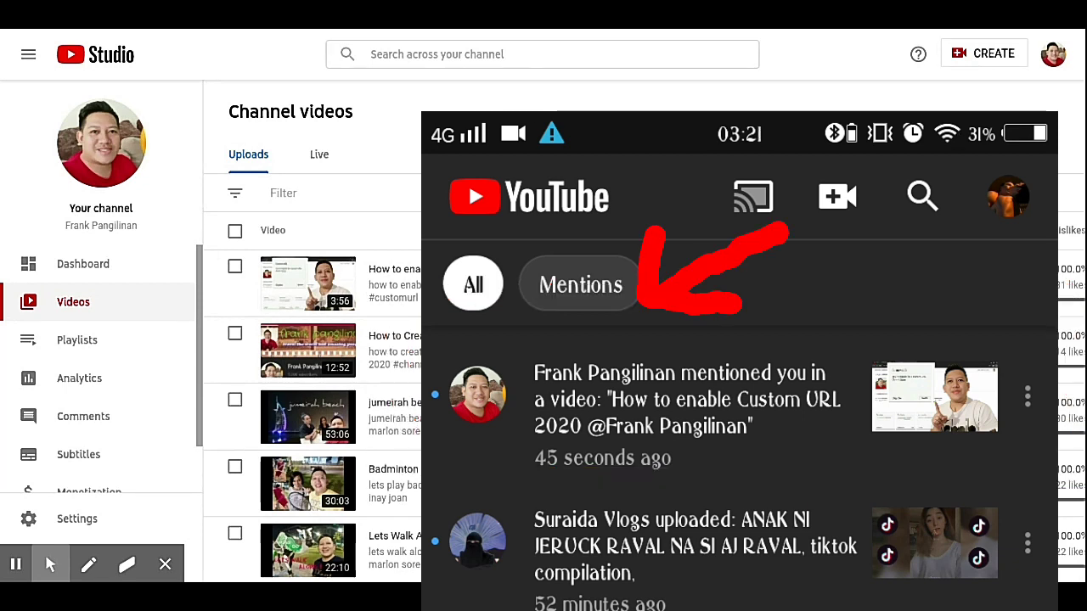
click(580, 284)
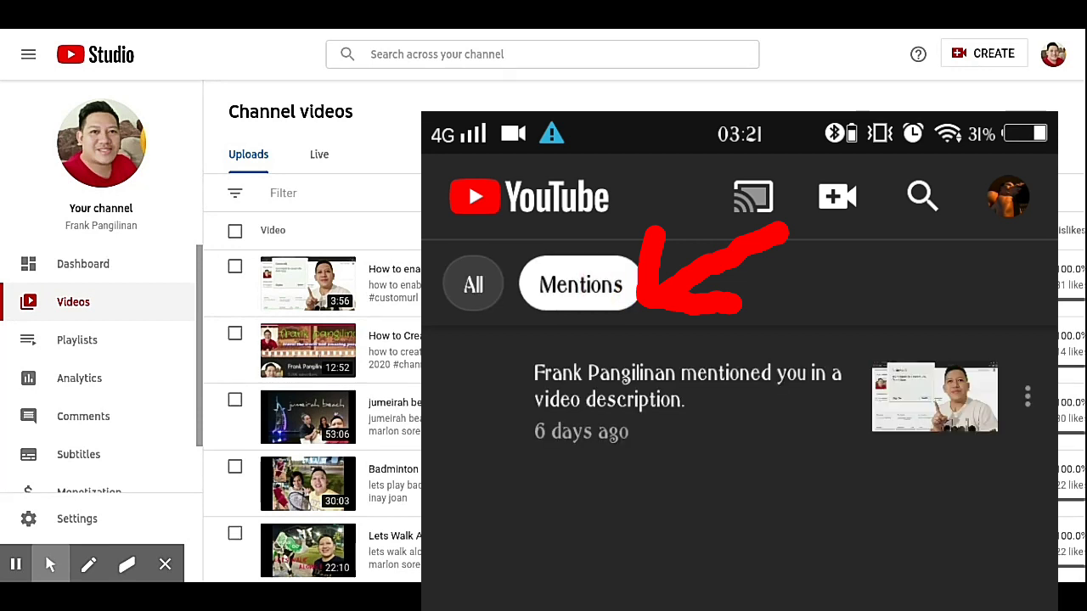